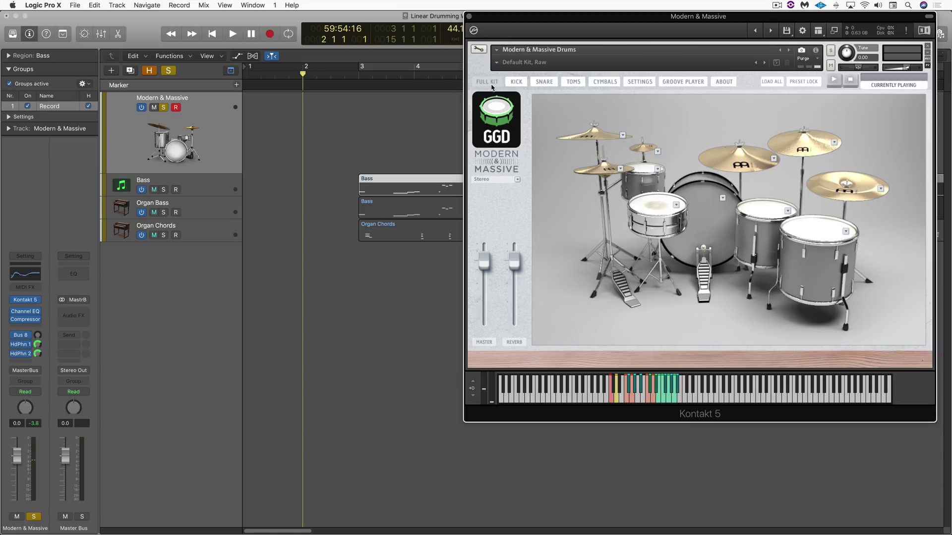
Check the Modern & Massive kick choices and KICK mixer, then close the Kontakt window.
click(490, 82)
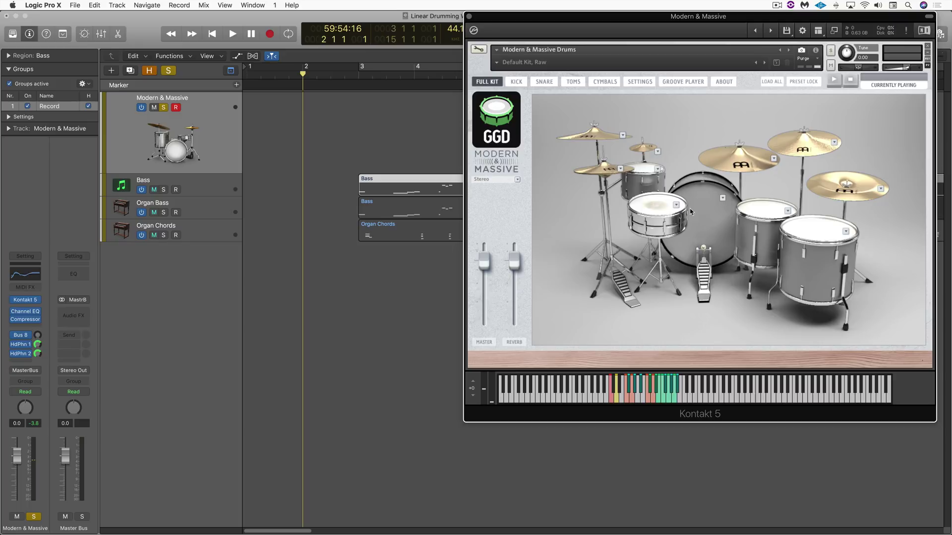
click(722, 199)
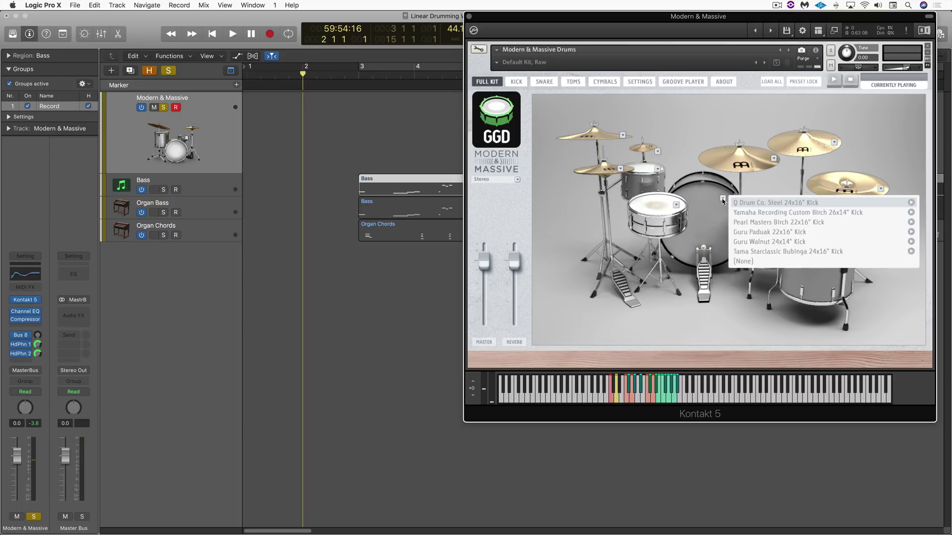
click(517, 82)
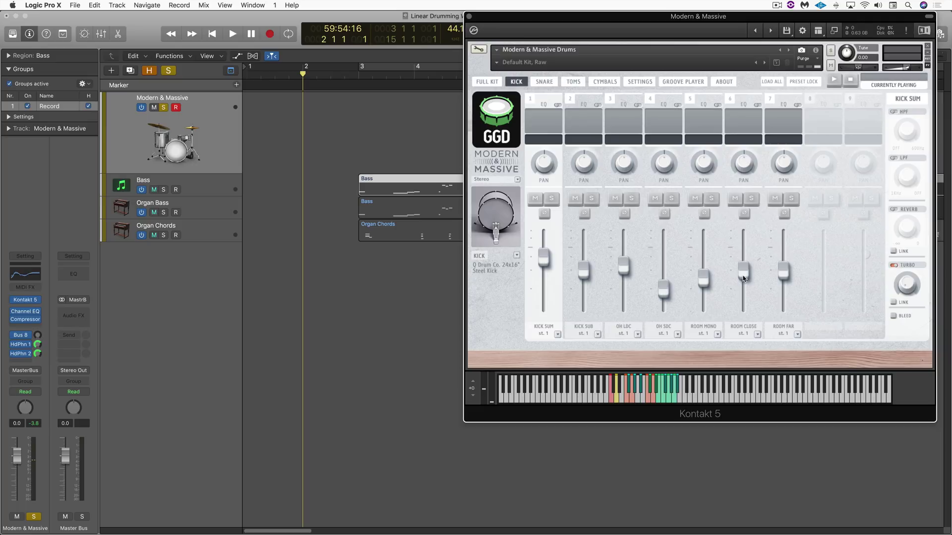
click(488, 81)
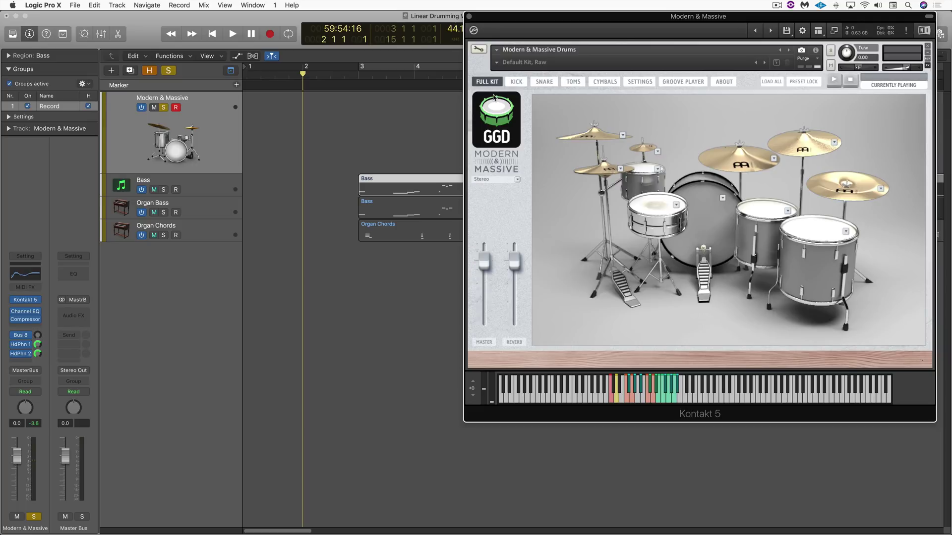
key(super+w)
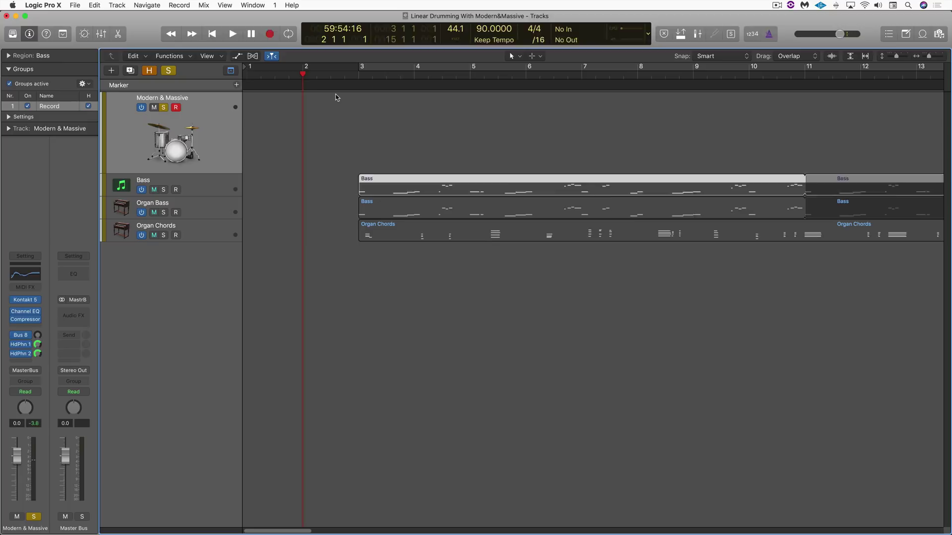
Record a few drum hits at bar 3 and open the new region in the Step Editor.
key(r)
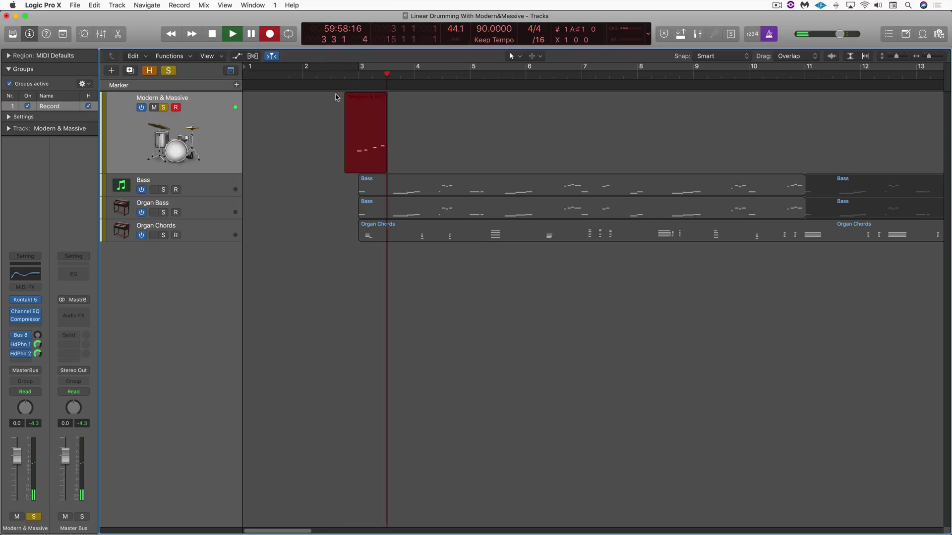
key(space)
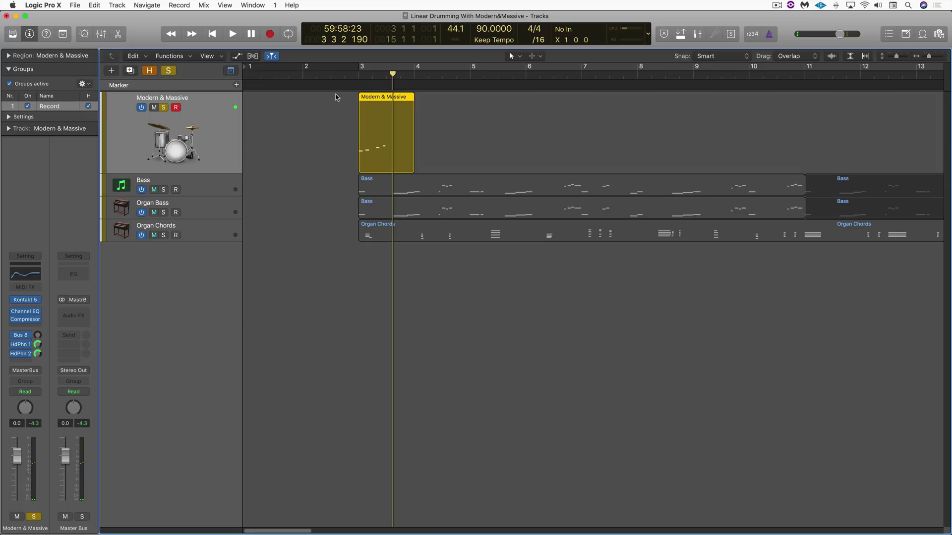
key(e)
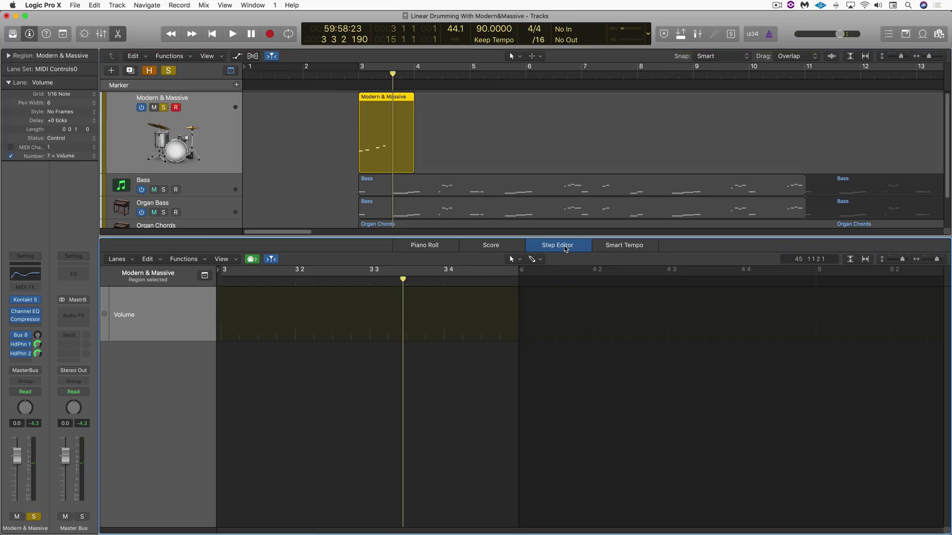
Create a lane set from the region's notes and lower the C1 note's velocity.
click(119, 259)
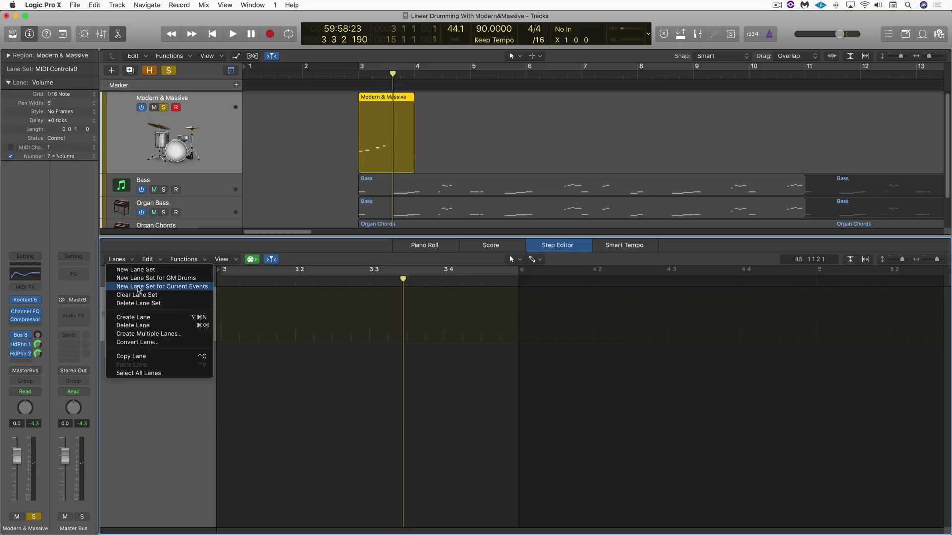
click(181, 287)
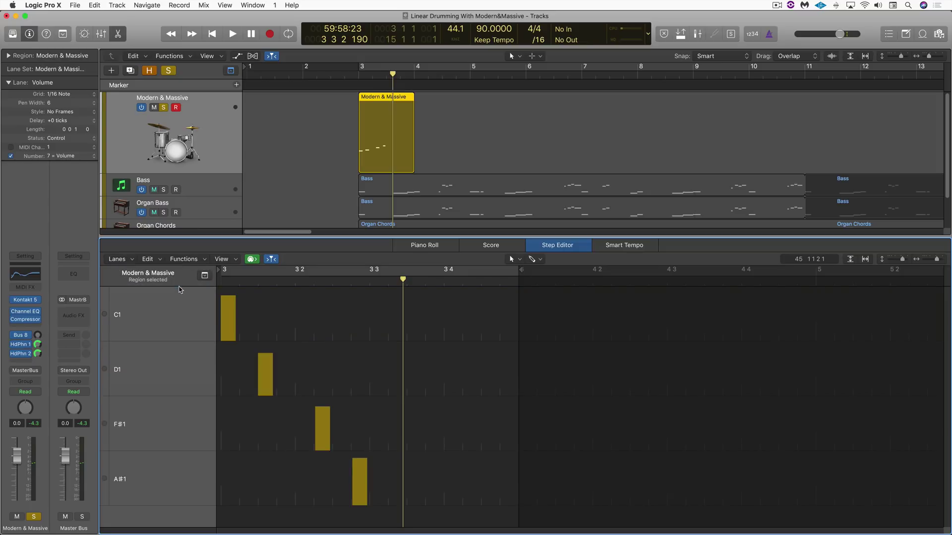
click(158, 326)
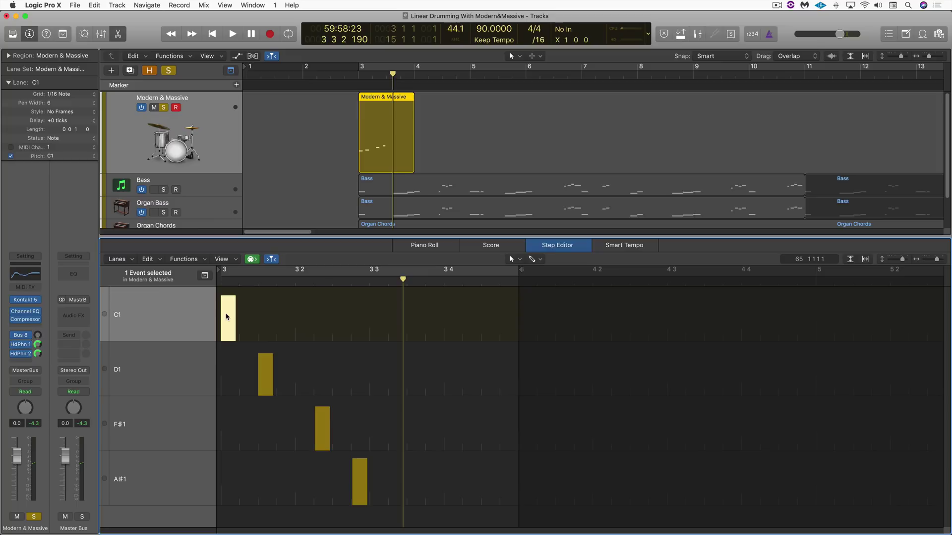
drag(227, 317, 227, 333)
Select the D1, F#1 and A#1 notes, lower their velocities, and delete all four notes.
shift+click(266, 369)
mouse_move(266, 369)
mouse_down()
mouse_move(320, 420)
mouse_move(320, 435)
mouse_up()
shift+click(320, 421)
shift+click(360, 471)
drag(361, 471, 359, 474)
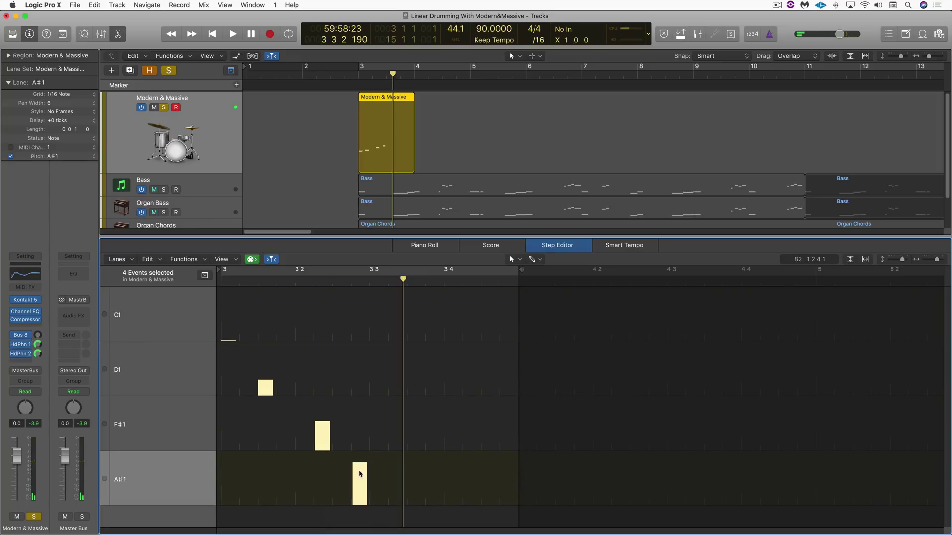
key(Delete)
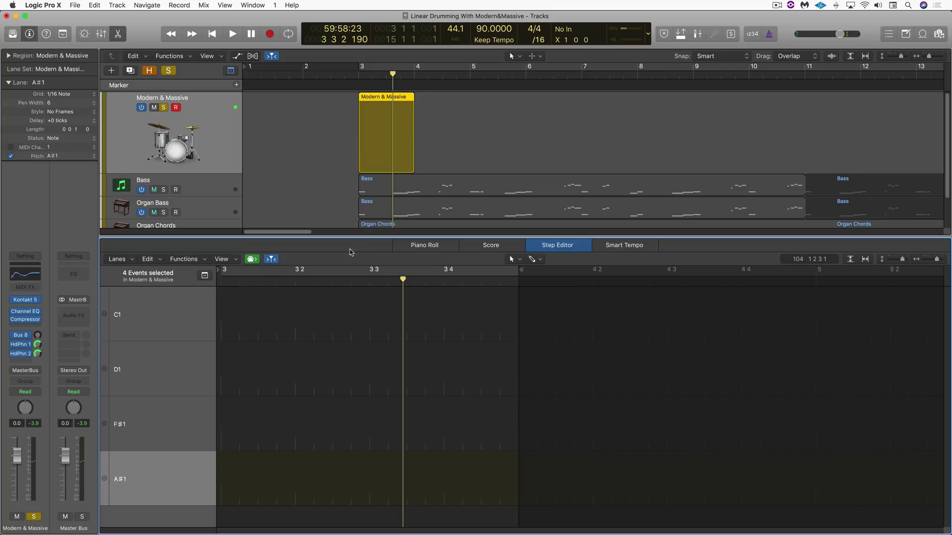
Extend the region to bar 5, enlarge the lanes, and link D1 to C1.
drag(412, 166, 469, 167)
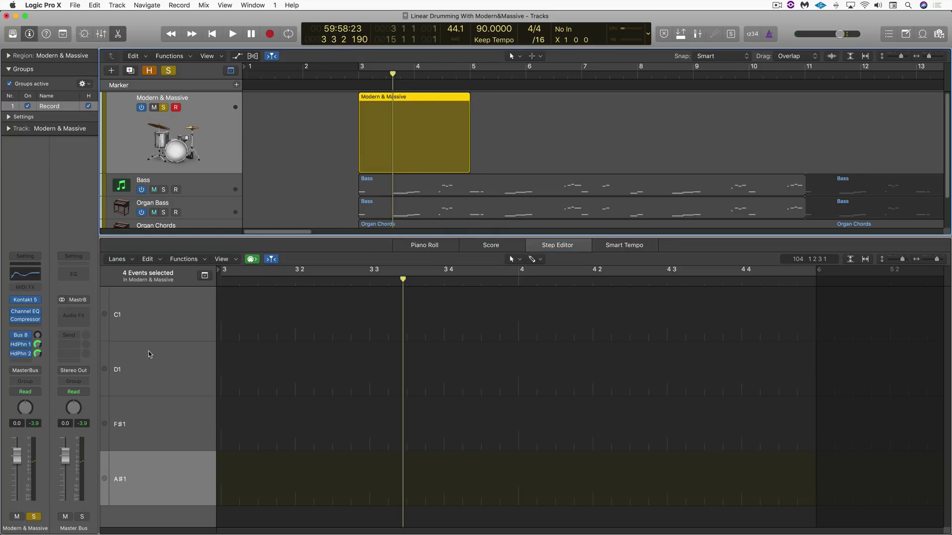
drag(199, 239, 203, 203)
click(105, 277)
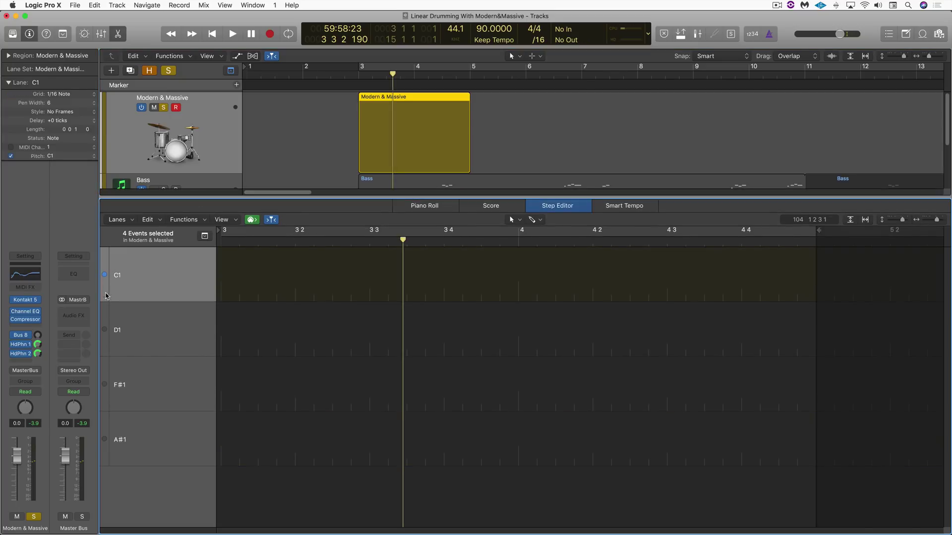
click(105, 330)
Link the F#1 and A#1 lanes with C1 and D1, then select the F#1 lane.
click(106, 386)
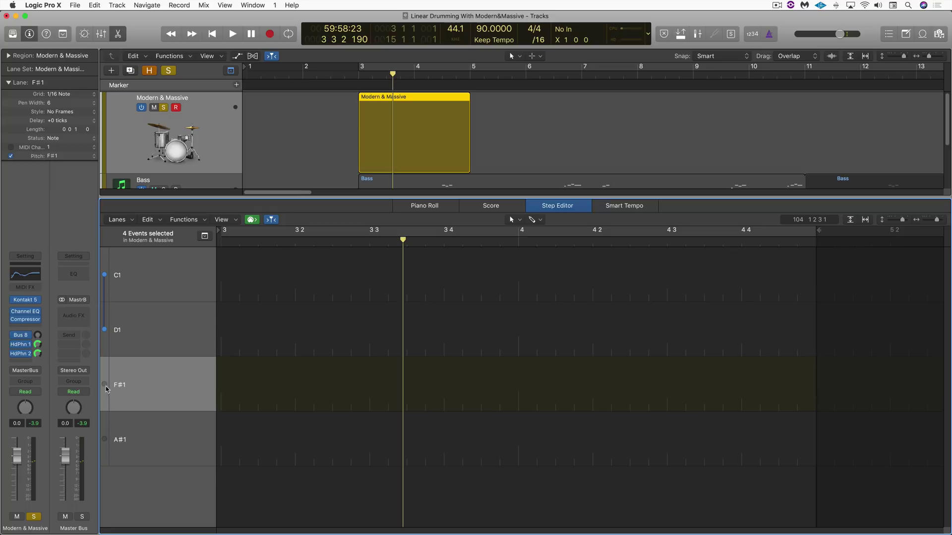
click(104, 385)
click(104, 443)
click(104, 440)
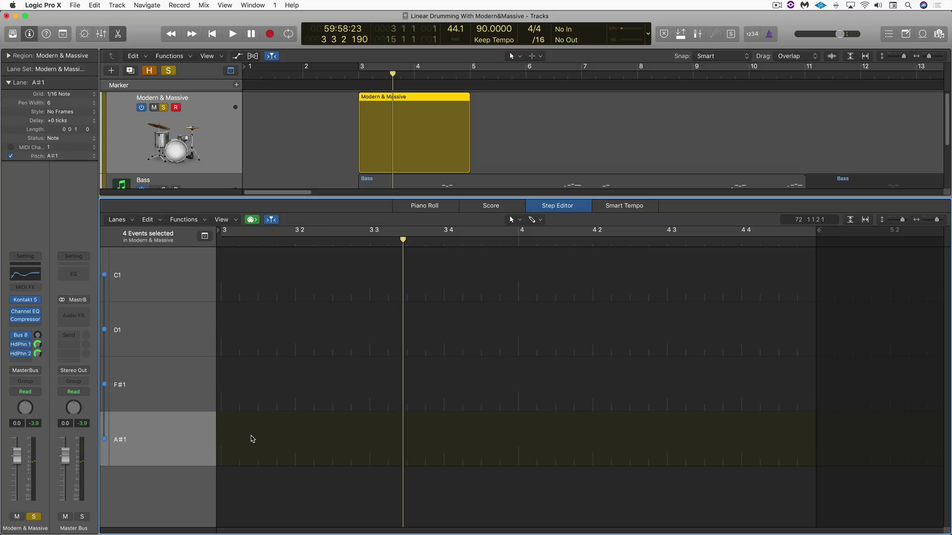
click(251, 436)
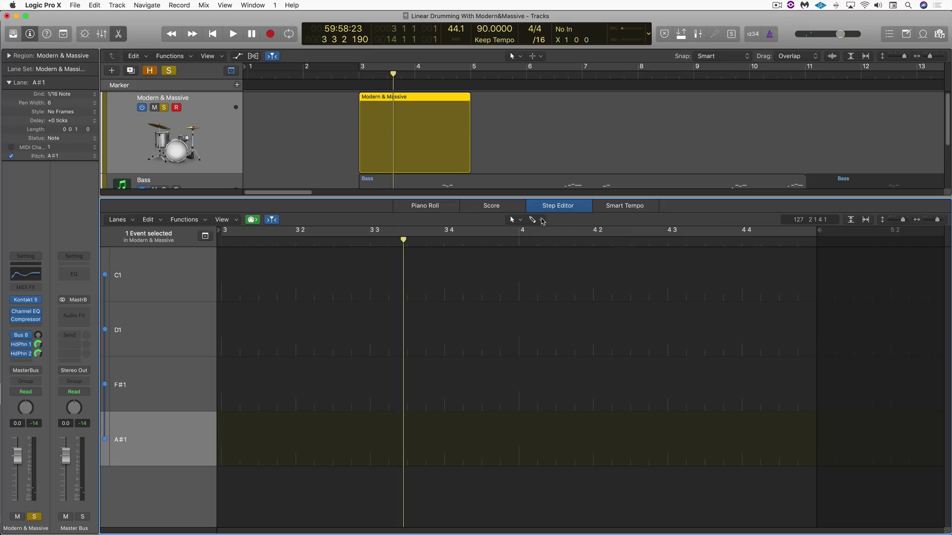
click(154, 374)
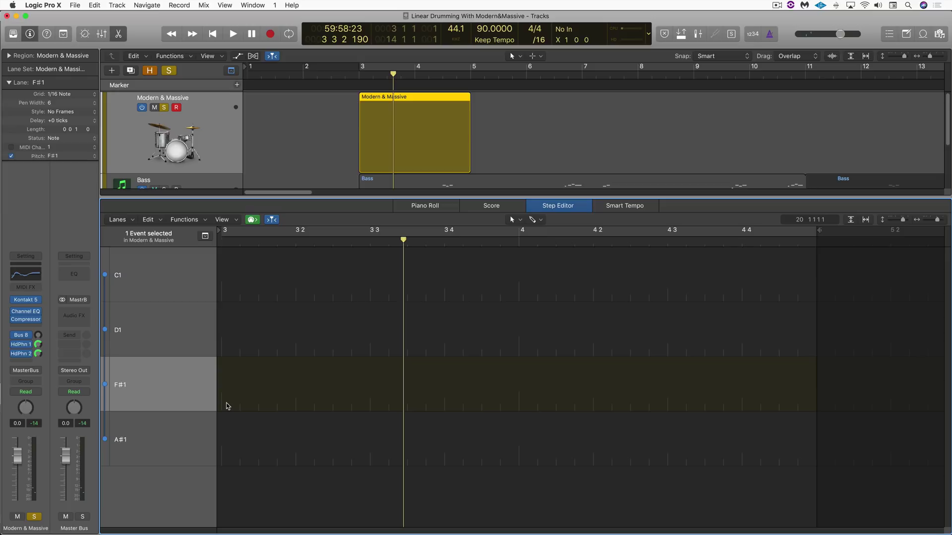
Draw varied-velocity 1/16 steps across the F#1 lane and cycle playback over bars 3–5.
mouse_move(224, 409)
mouse_down()
mouse_move(242, 366)
mouse_move(255, 390)
mouse_move(295, 393)
mouse_move(322, 364)
mouse_move(389, 395)
mouse_move(488, 359)
mouse_move(547, 411)
mouse_move(618, 388)
mouse_move(623, 371)
mouse_move(667, 383)
mouse_move(743, 367)
mouse_move(805, 383)
mouse_up()
key(space)
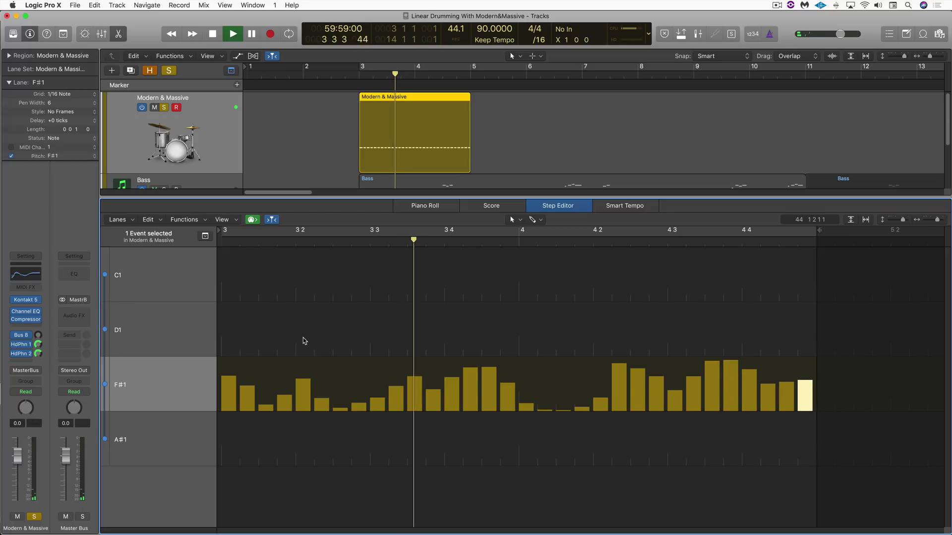
drag(360, 70, 471, 70)
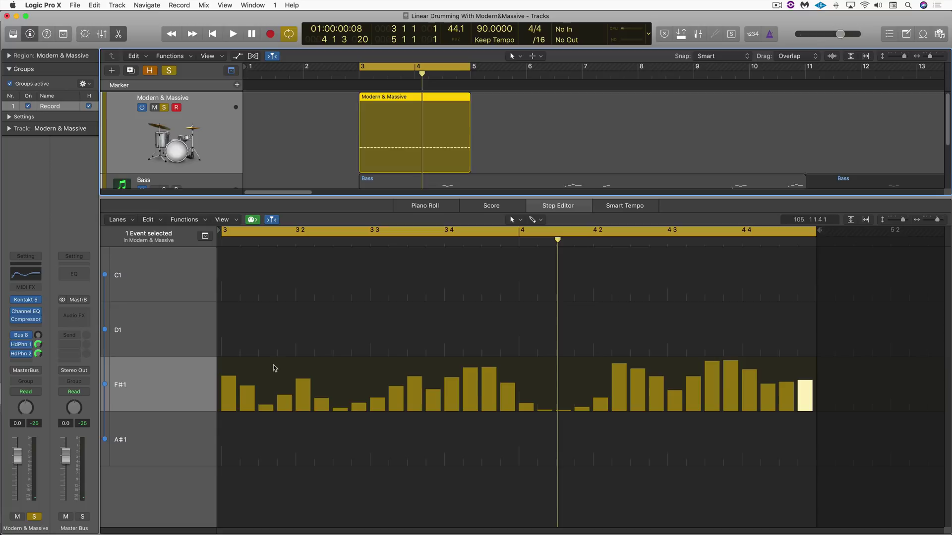
Pencil in alternating C1 and D1 steps with varied velocities across bar 3.
click(228, 257)
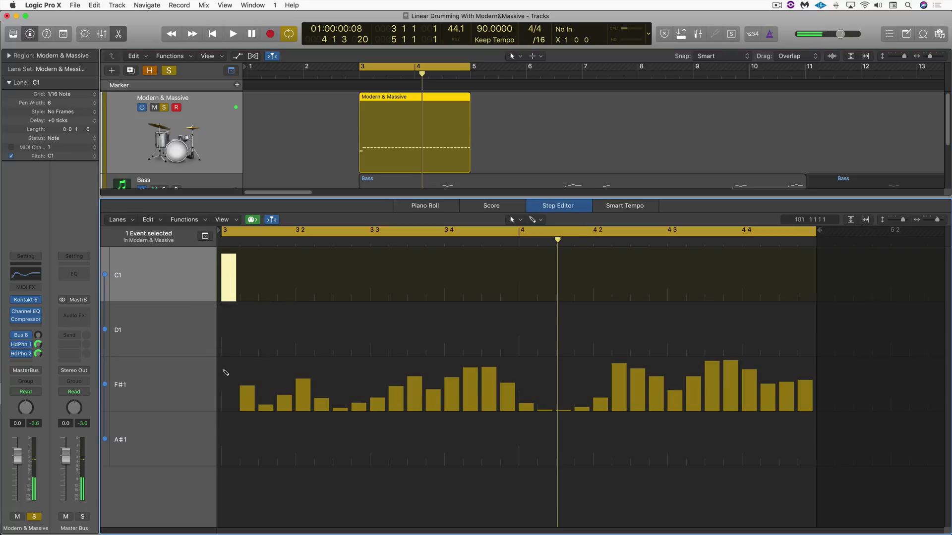
click(266, 336)
click(284, 310)
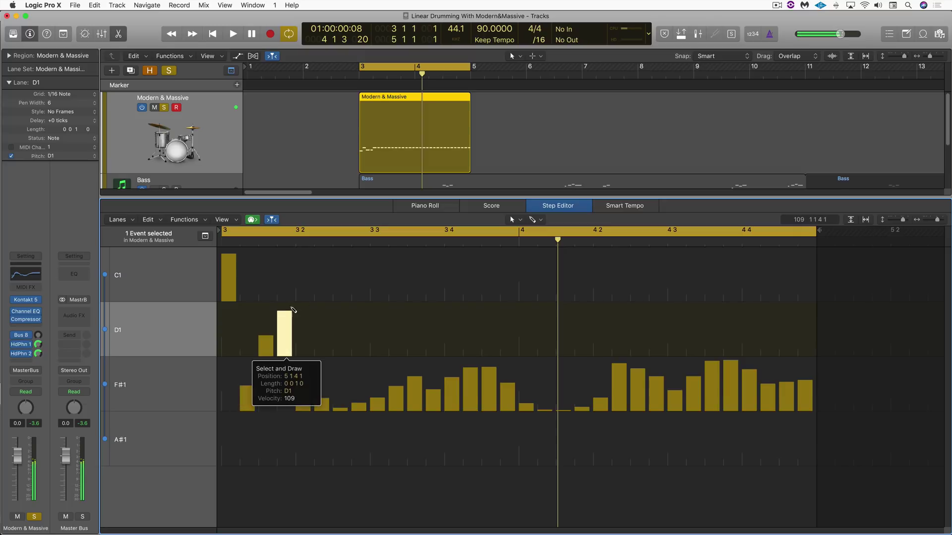
click(302, 265)
click(340, 331)
click(395, 276)
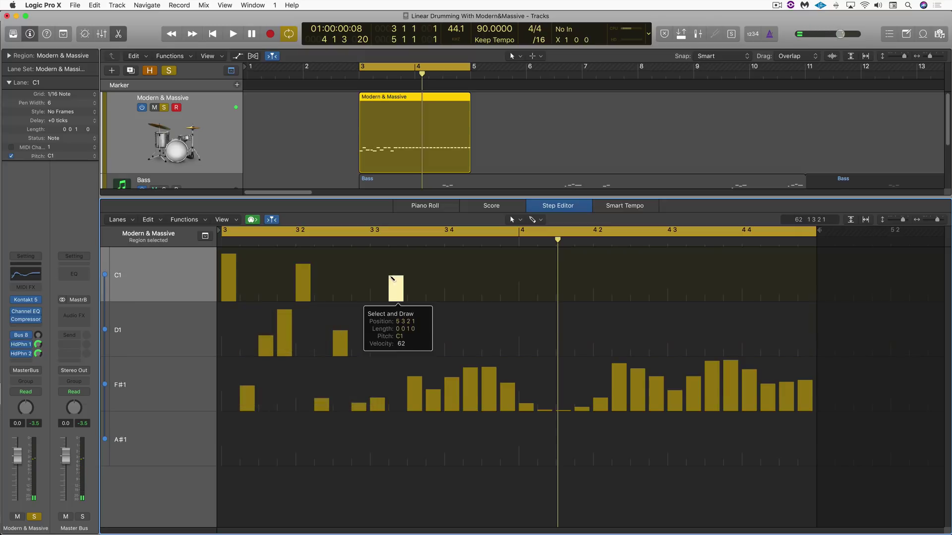
click(414, 259)
click(432, 340)
click(489, 260)
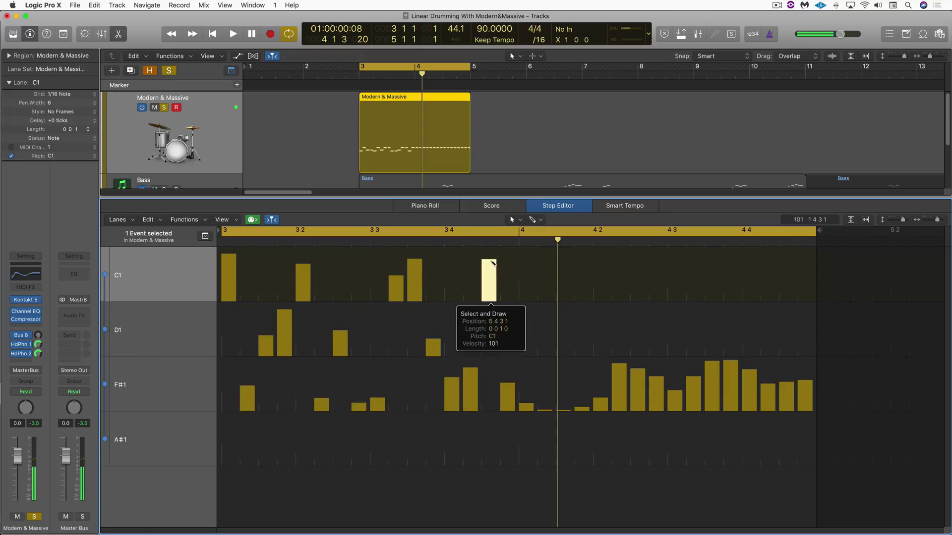
click(507, 312)
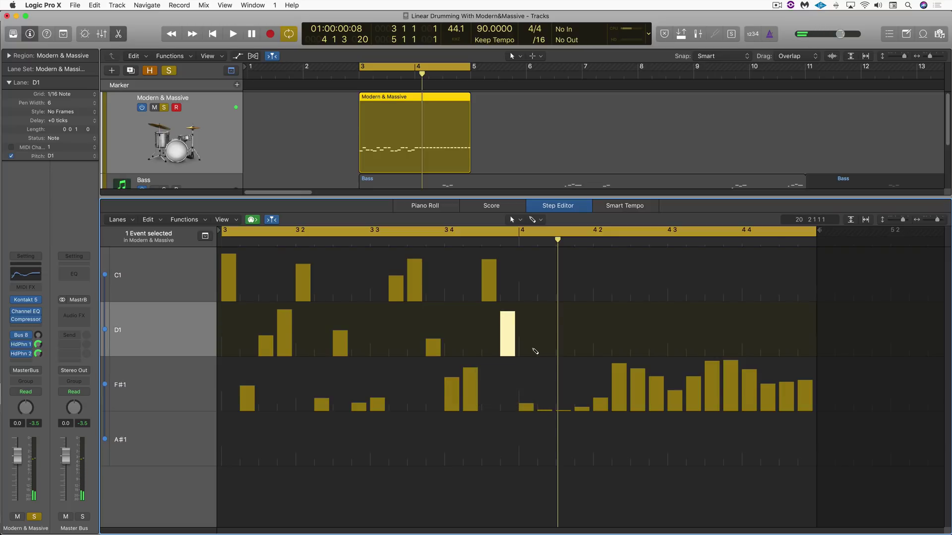
click(525, 349)
Add C1 and D1 steps across bar 4, ending on a final C1 hit, and audition.
click(563, 259)
click(581, 332)
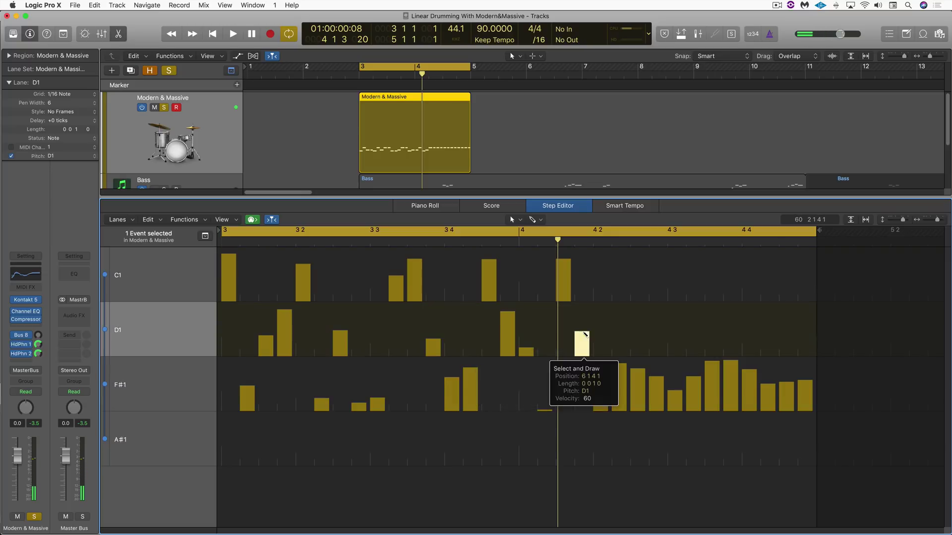
click(619, 286)
click(637, 268)
click(675, 340)
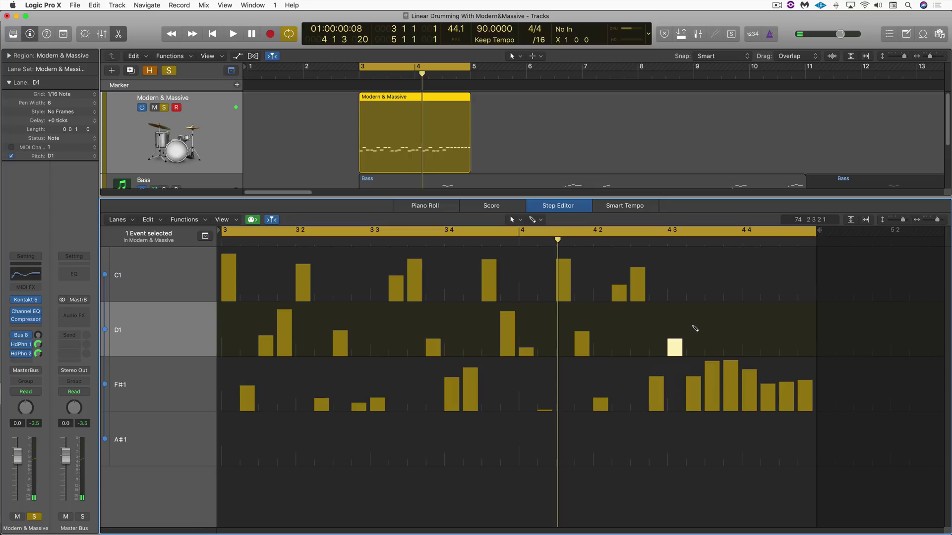
click(693, 326)
click(712, 254)
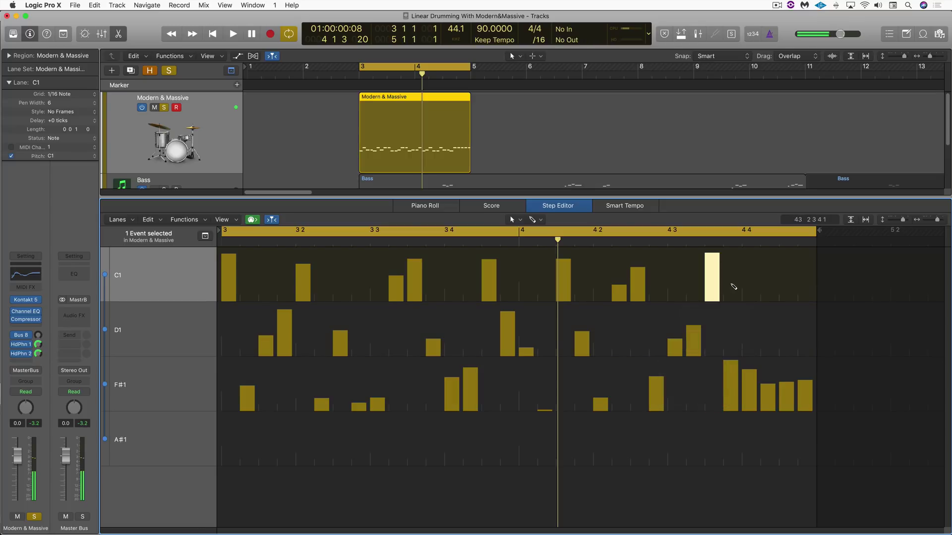
click(730, 330)
click(754, 313)
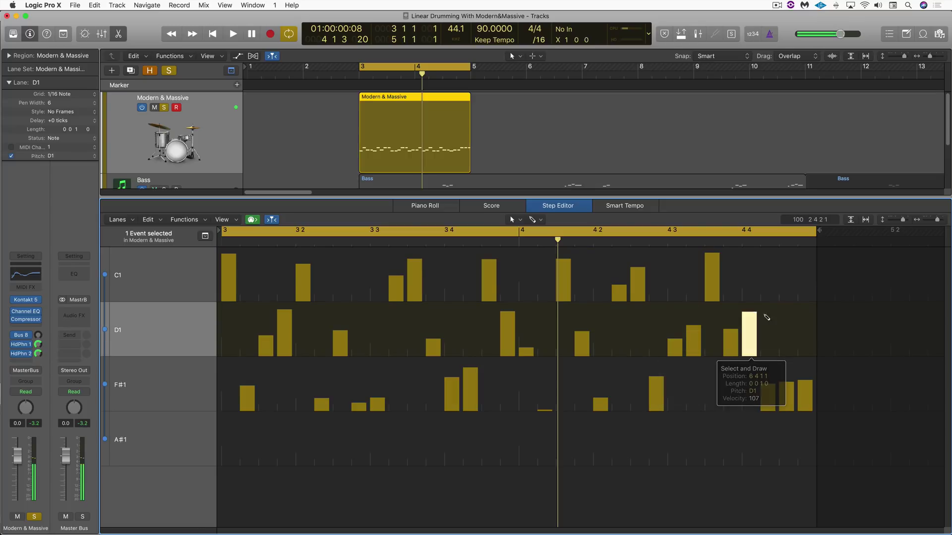
click(786, 269)
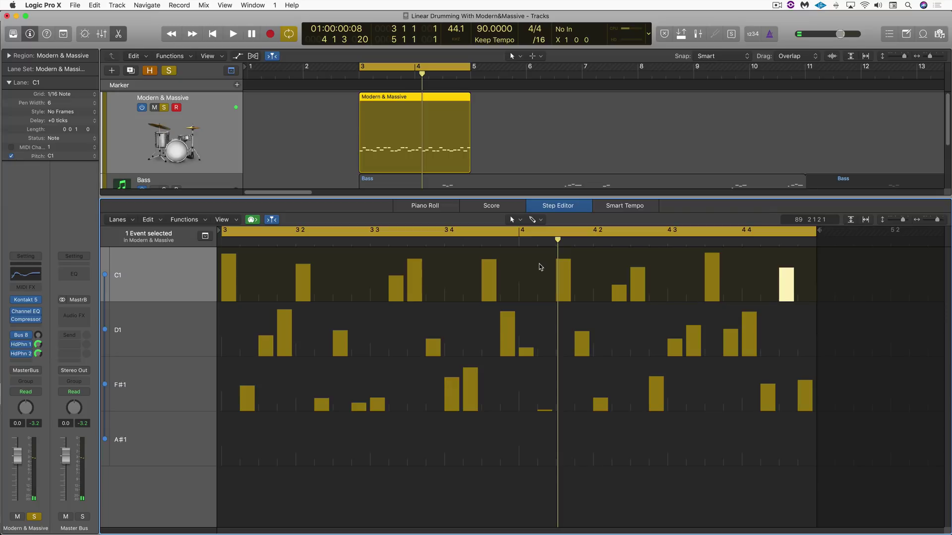
key(space)
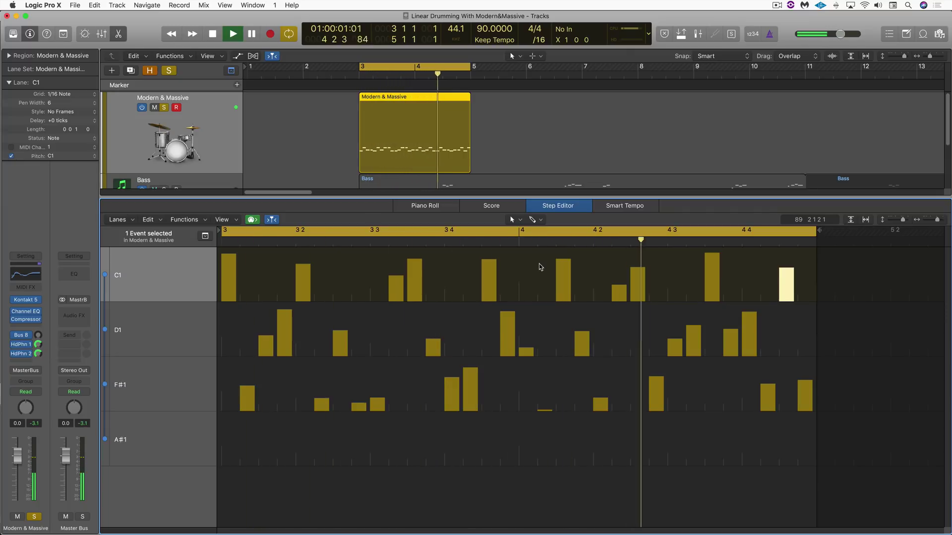
key(space)
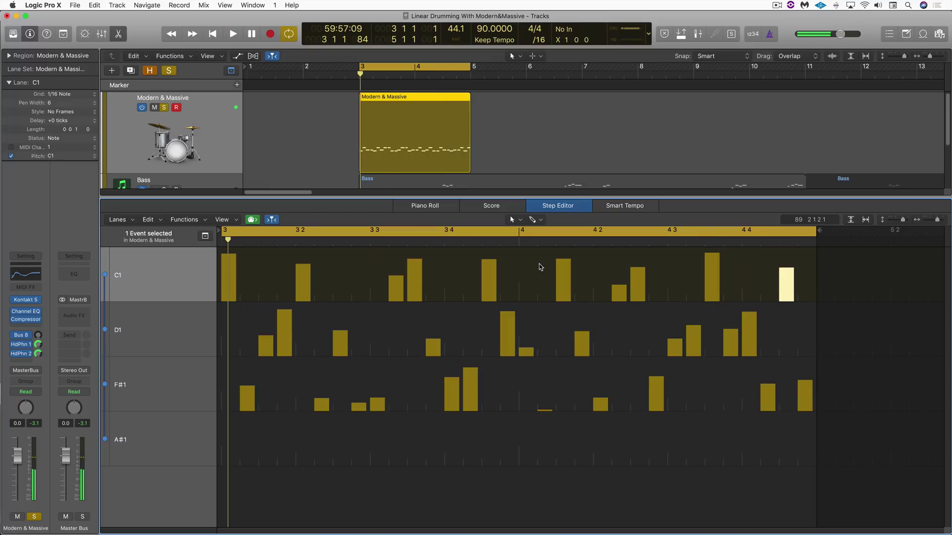
Raise the HATS fader in Kontakt's CYMBALS mixer and turn off Solo on the drum track.
click(30, 304)
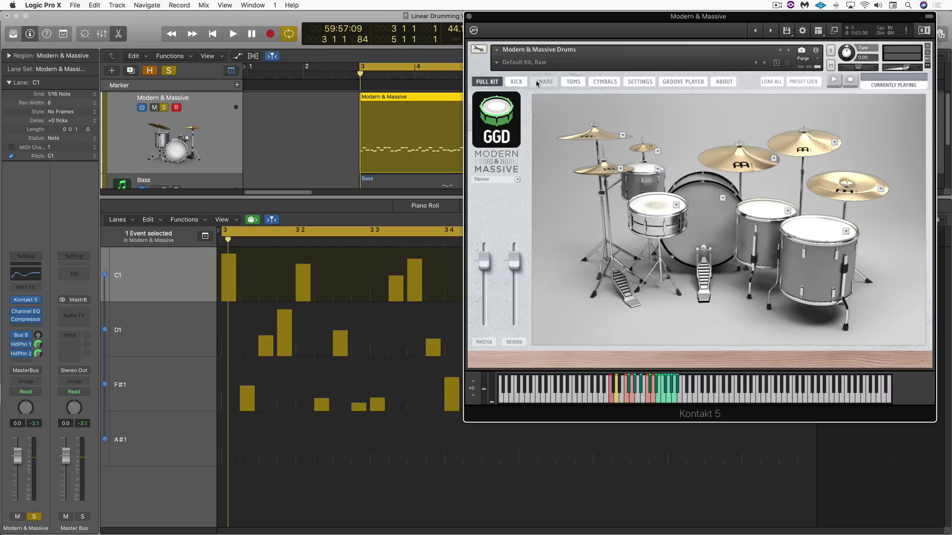
click(598, 82)
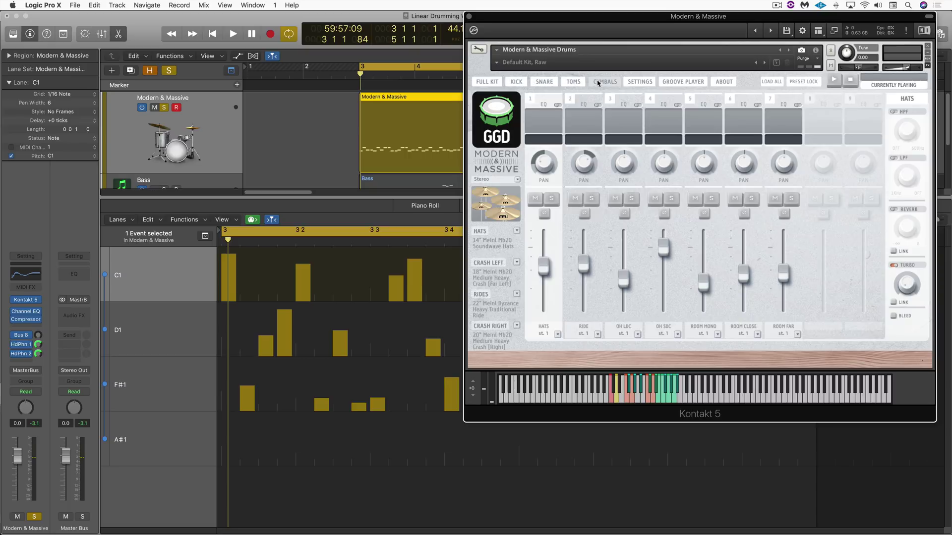
click(544, 237)
key(space)
drag(544, 236, 535, 222)
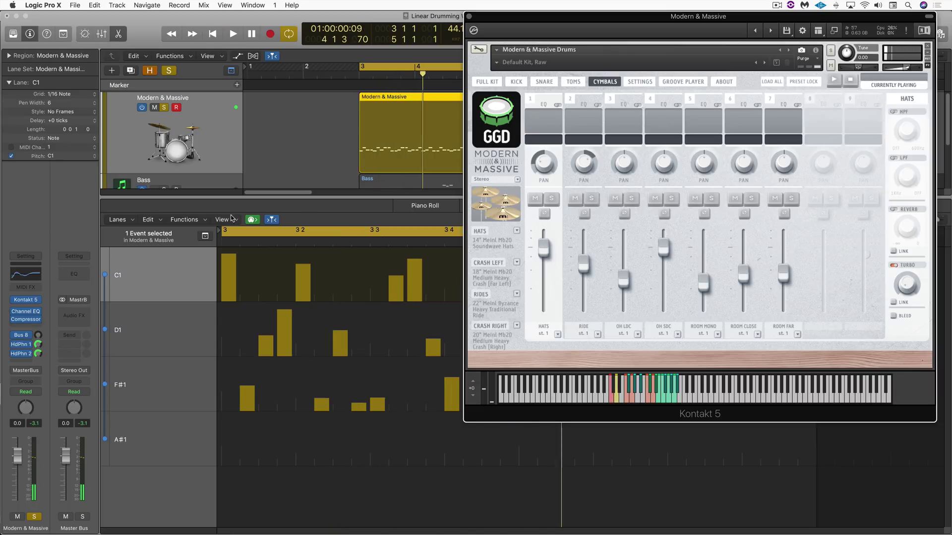
click(164, 108)
key(space)
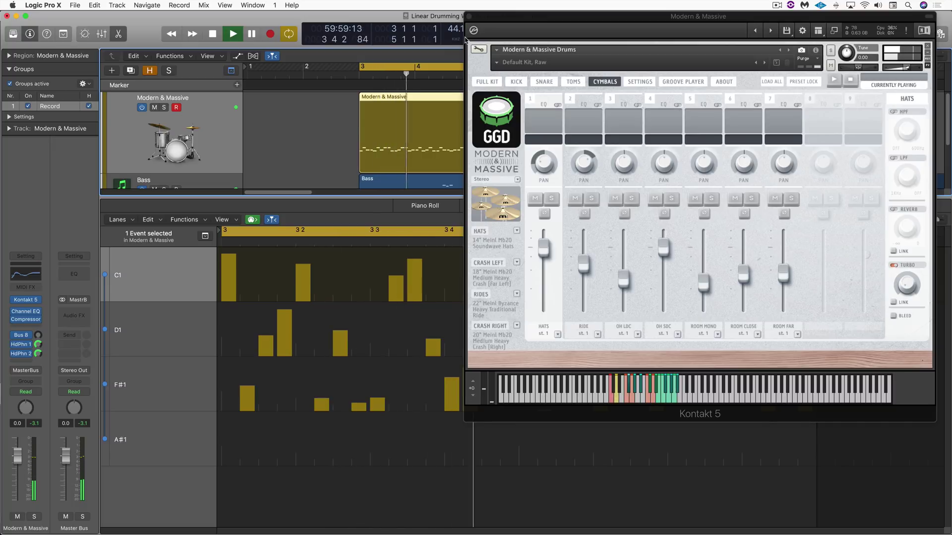
Close Kontakt, turn off Cycle, loop the region with L, and play from bar 3.
key(v)
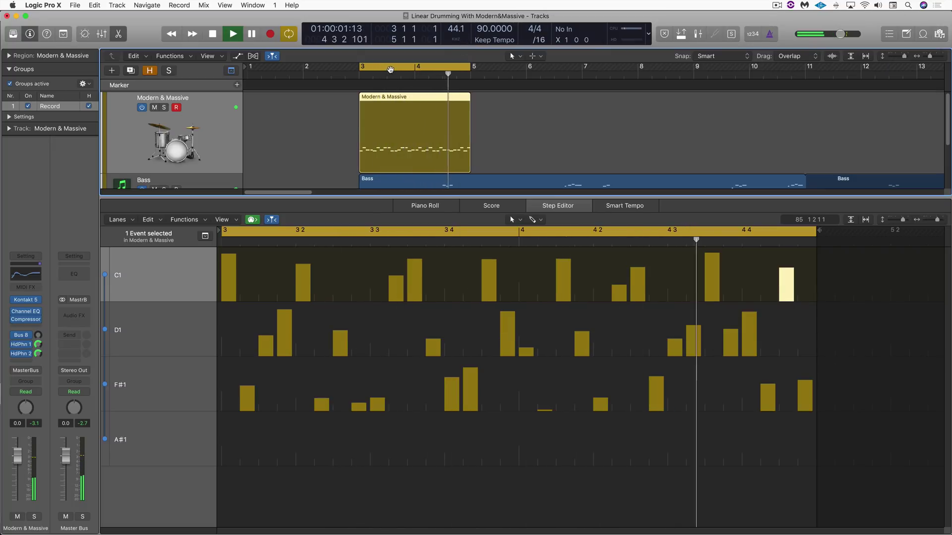
key(c)
key(space)
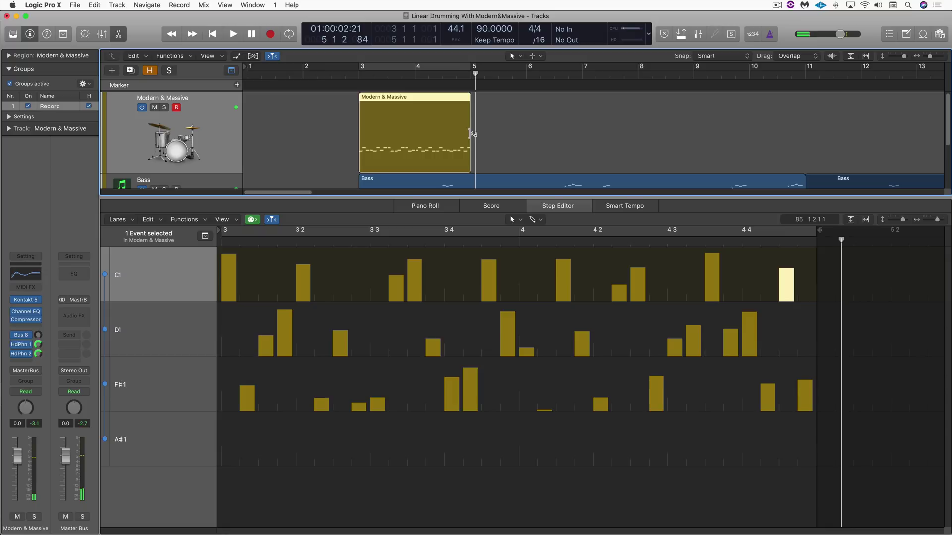
key(l)
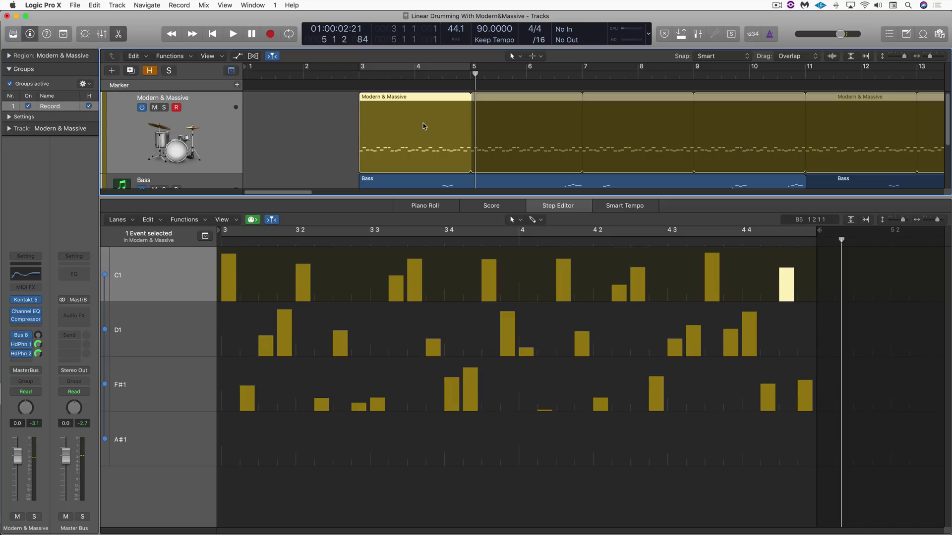
click(358, 75)
key(space)
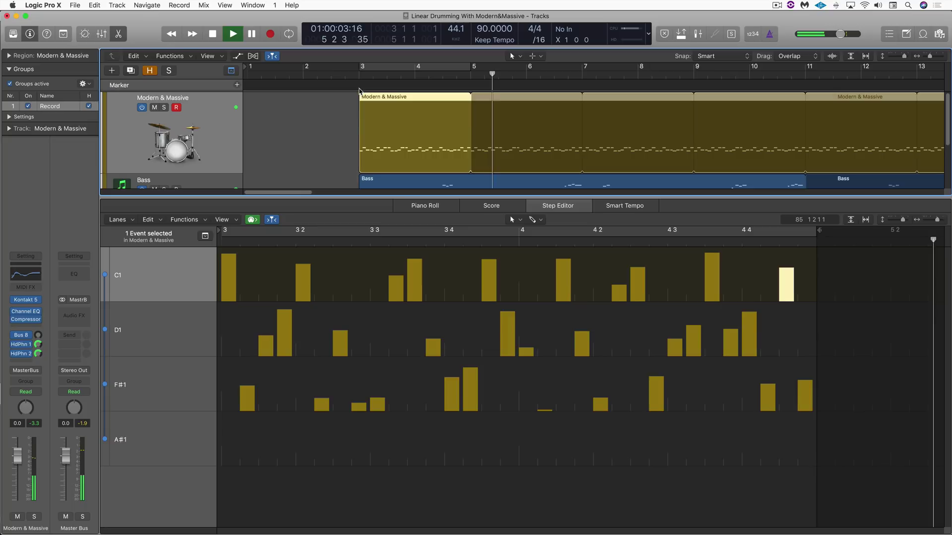
key(space)
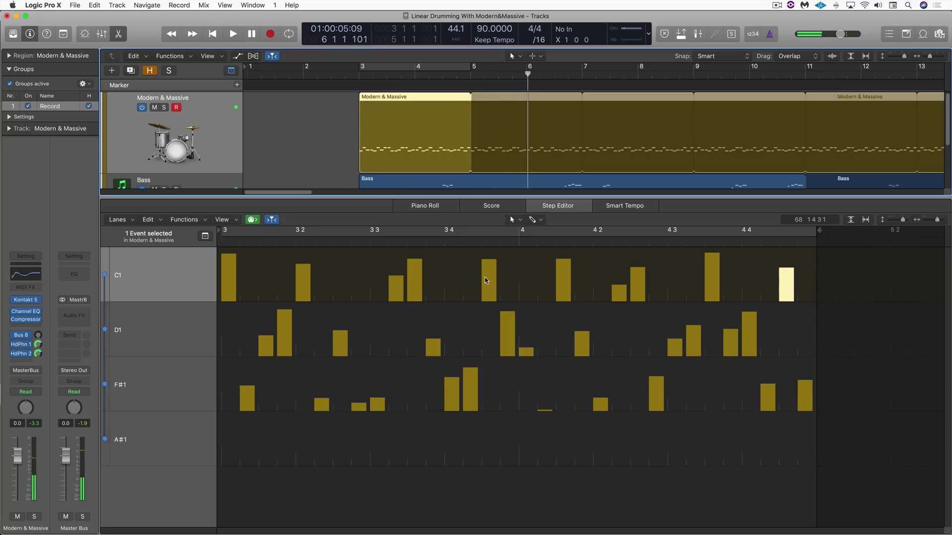
Add two steps to the A#1 lane in bar 3 and play back from bar 3.
click(363, 451)
click(363, 445)
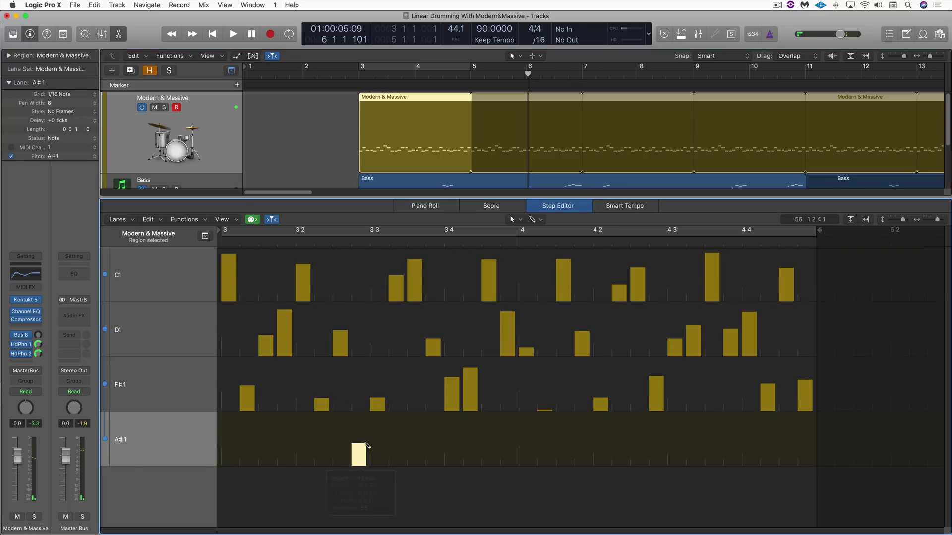
click(455, 434)
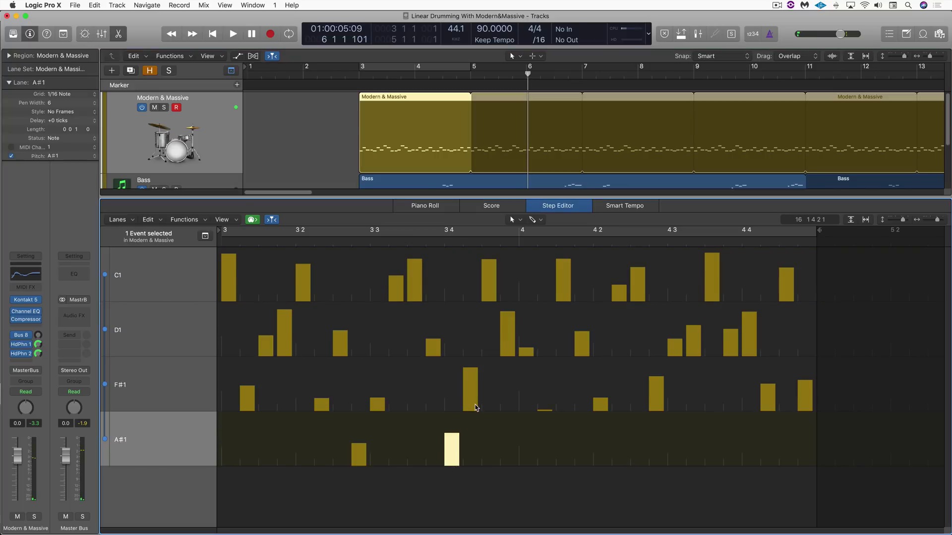
key(space)
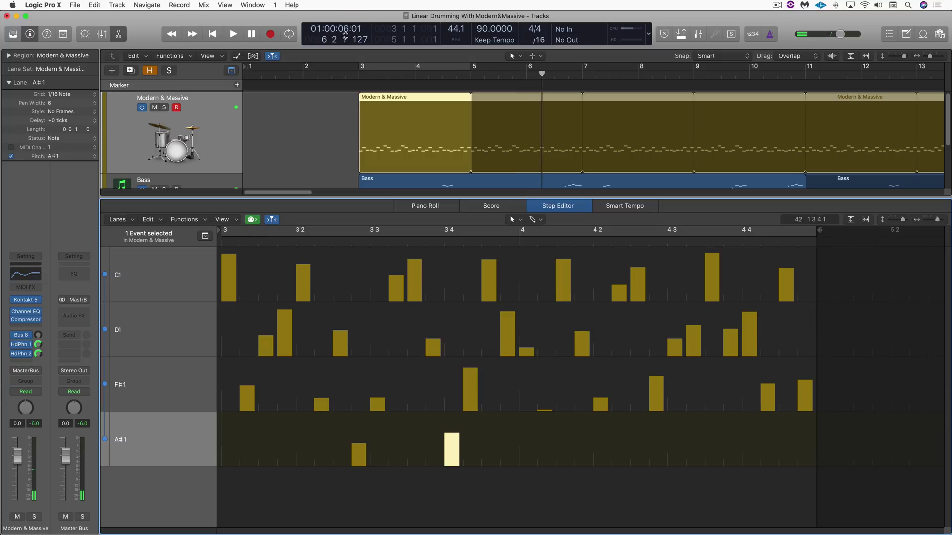
key(shift+Return)
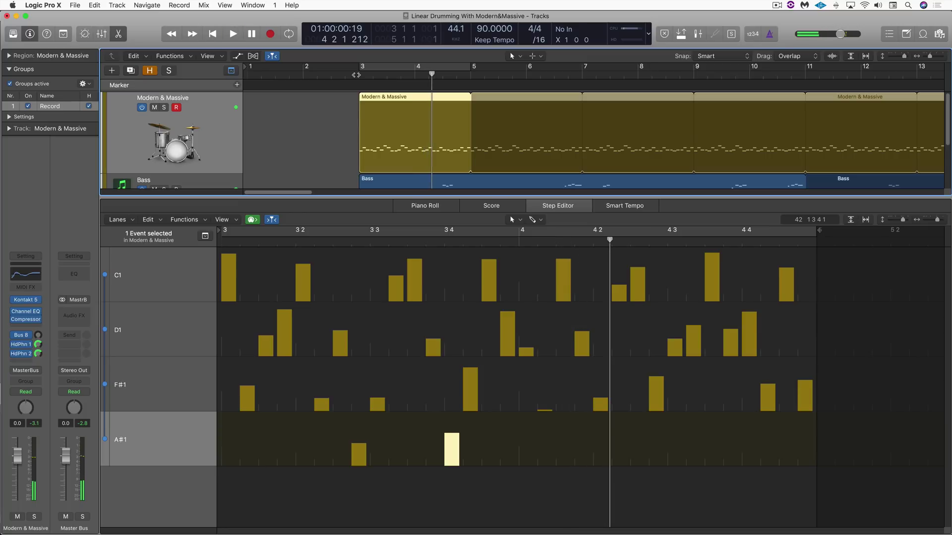
Raise the F#1 step at beat 3 3 to velocity 84.
click(377, 406)
drag(379, 394, 380, 379)
click(430, 438)
click(379, 392)
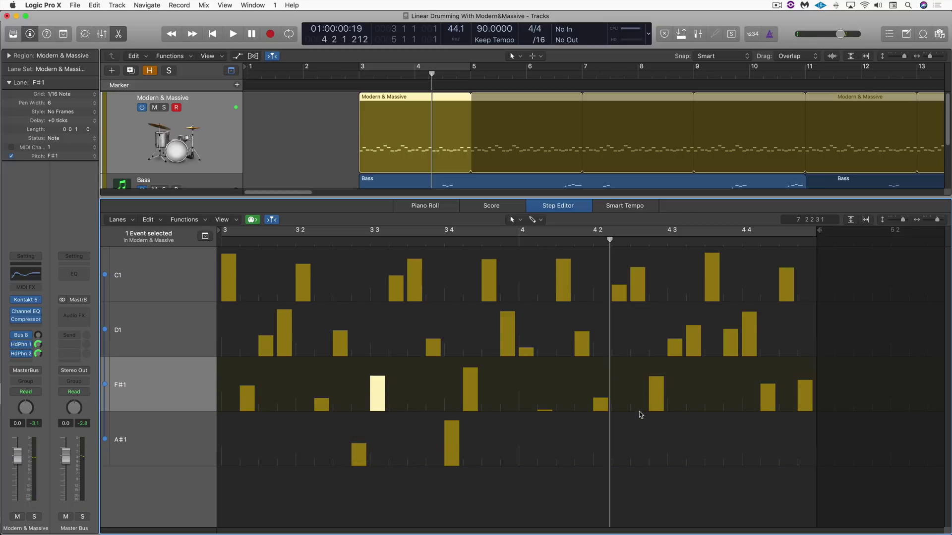
Add F#1 and A#1 steps around beat 3 3 and replay from bar 3.
key(space)
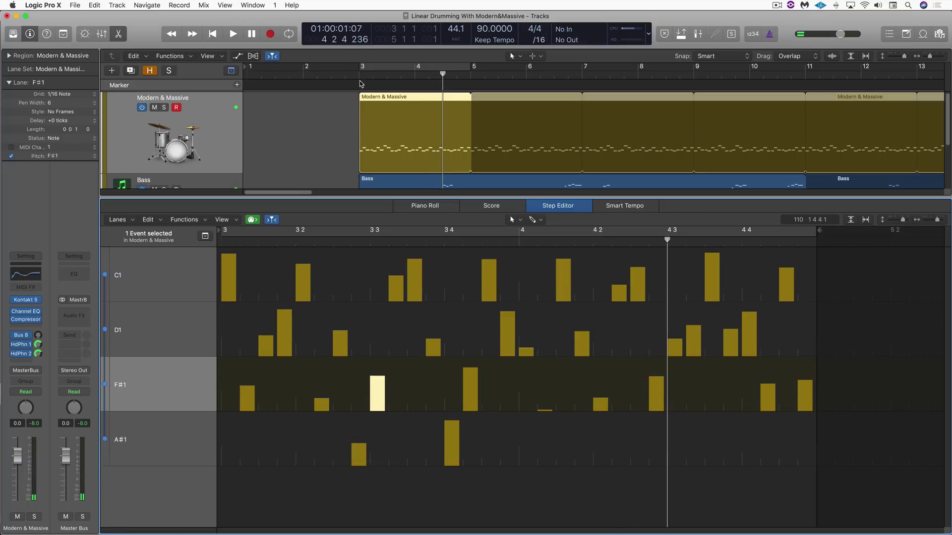
key(space)
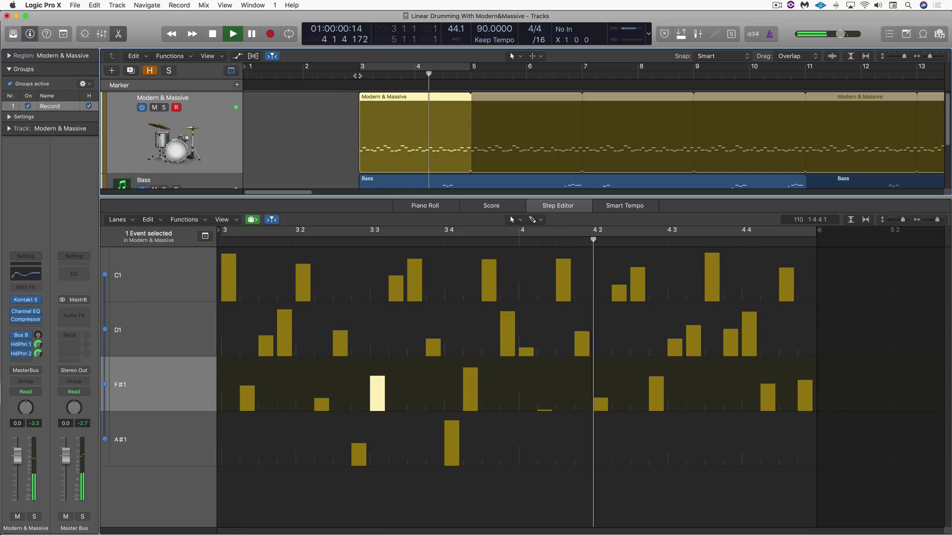
key(space)
click(359, 381)
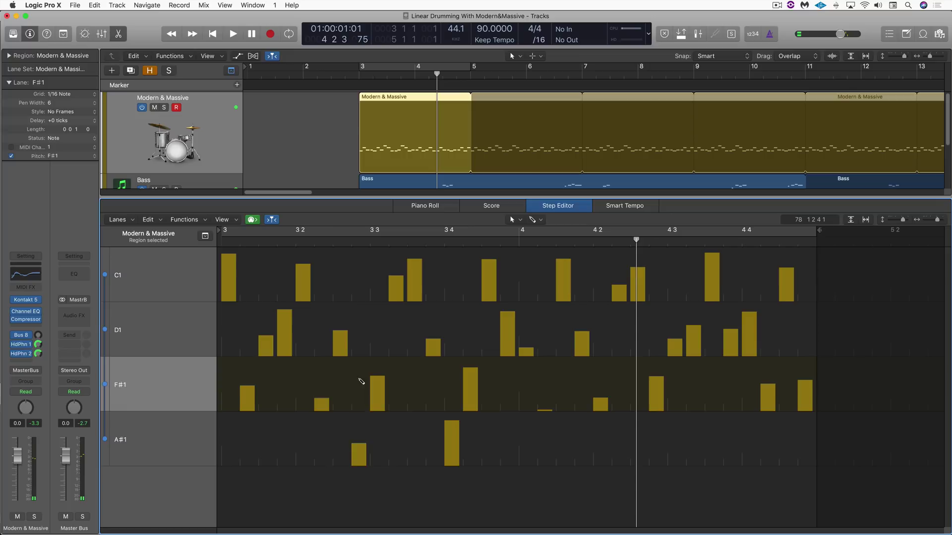
click(379, 440)
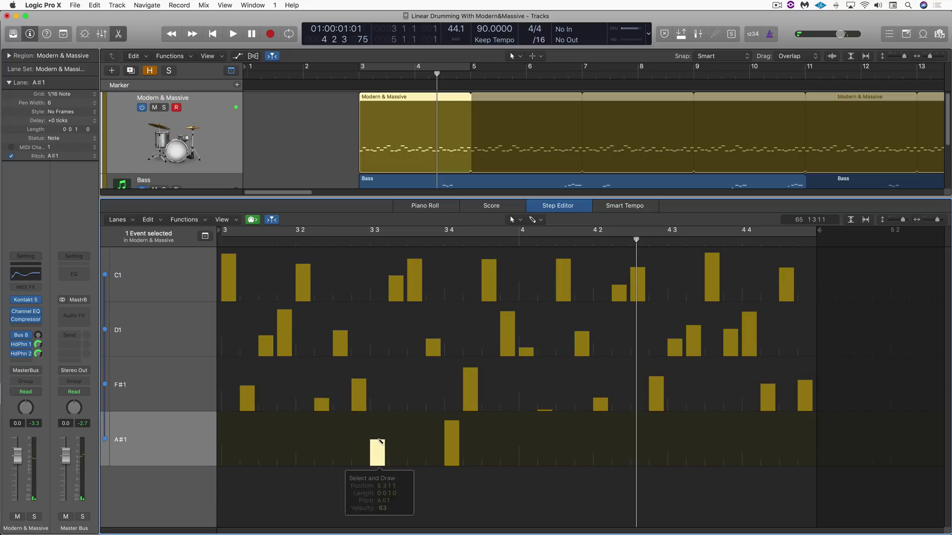
click(396, 379)
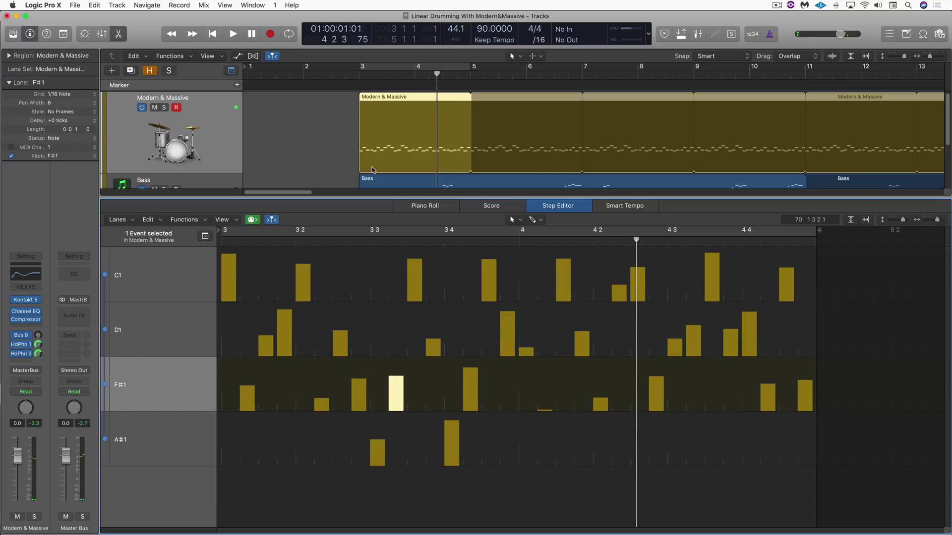
key(shift+space)
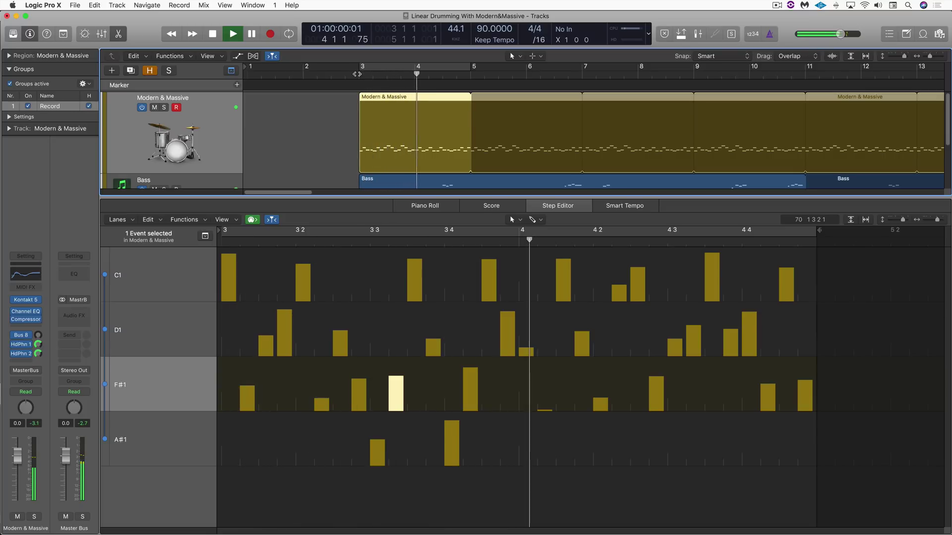
Raise the new F#1 step to velocity 107 and lower two small F#1 steps, one to 12.
drag(396, 377, 396, 367)
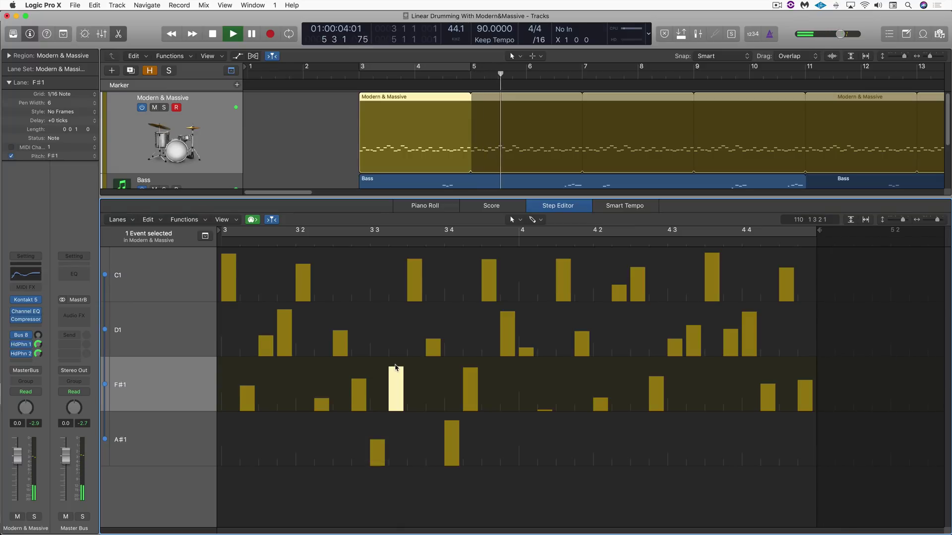
key(space)
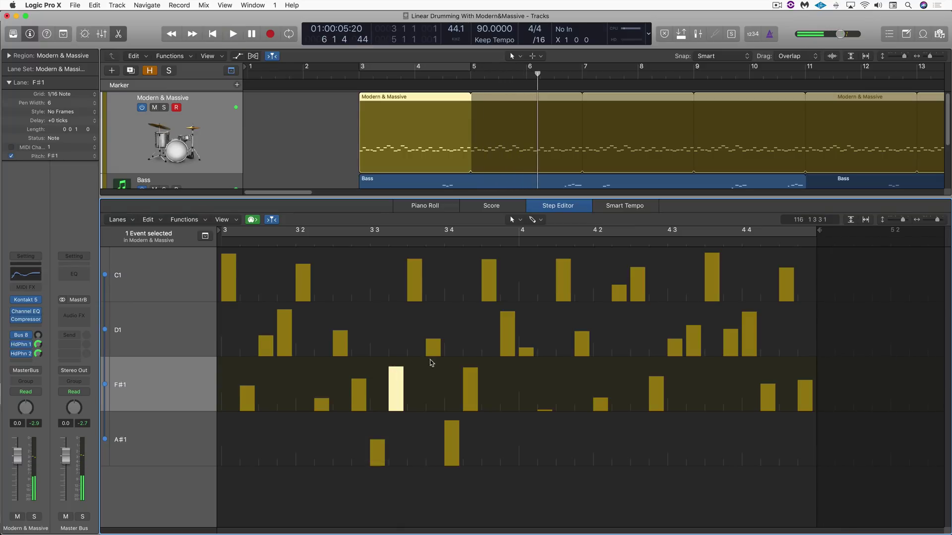
drag(321, 403, 321, 408)
drag(600, 402, 549, 408)
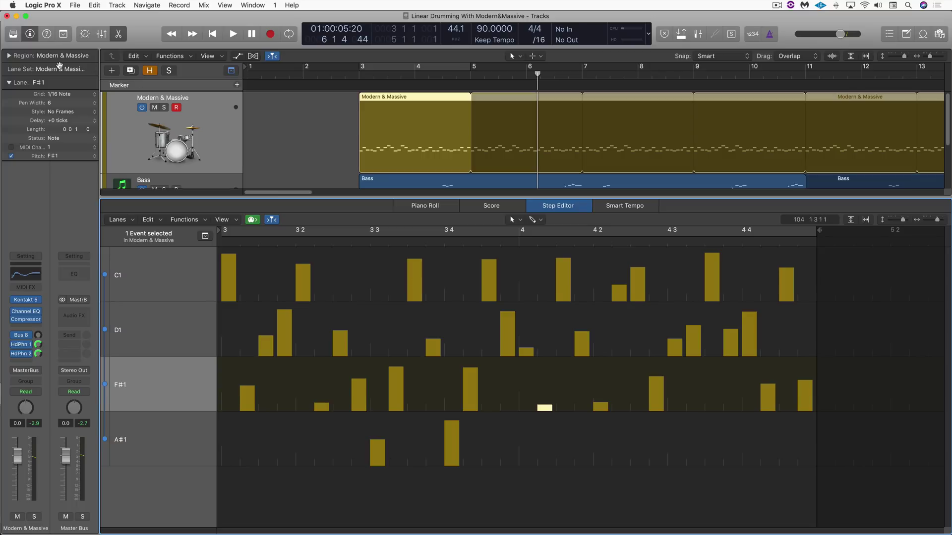
click(61, 95)
click(62, 103)
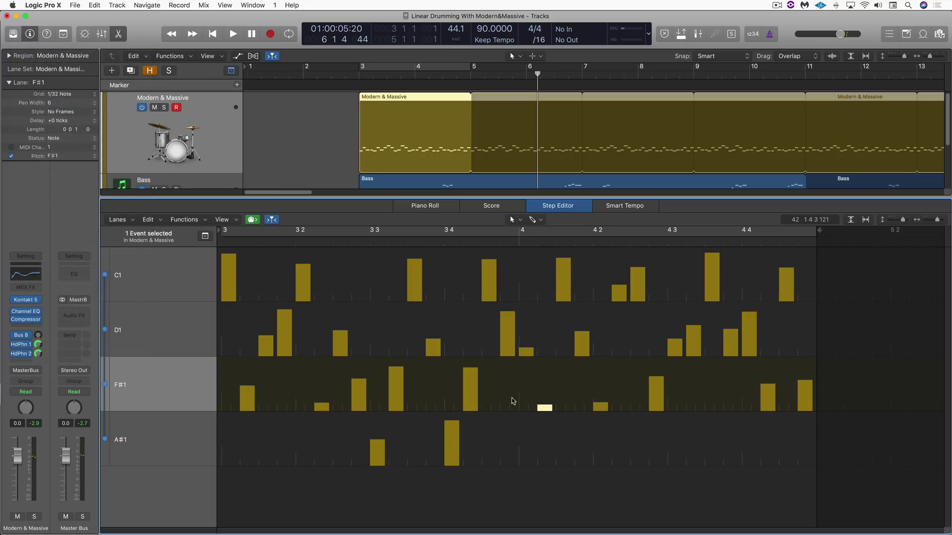
click(58, 94)
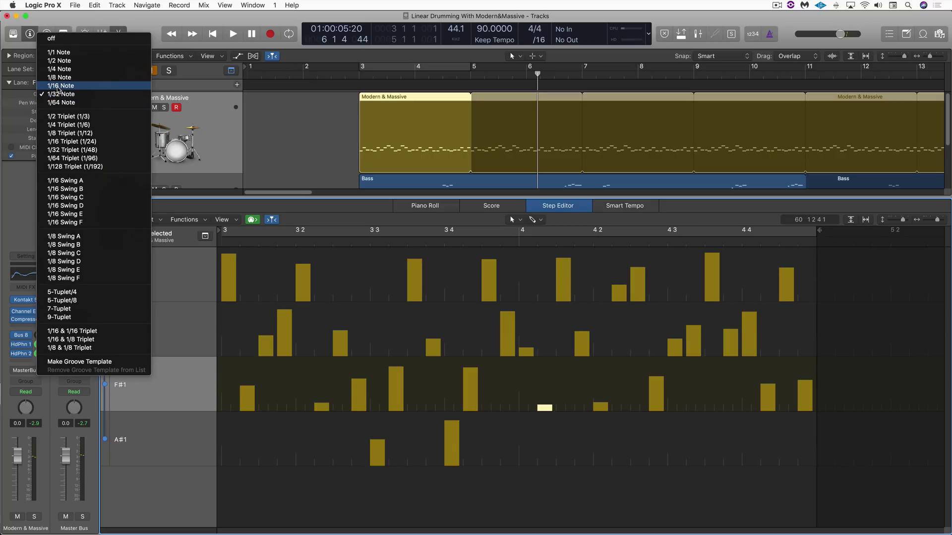
click(59, 86)
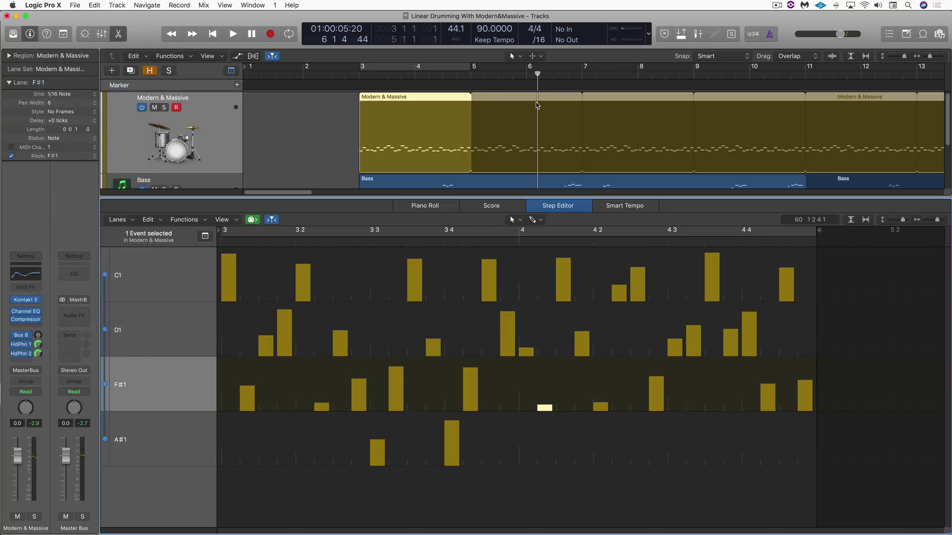